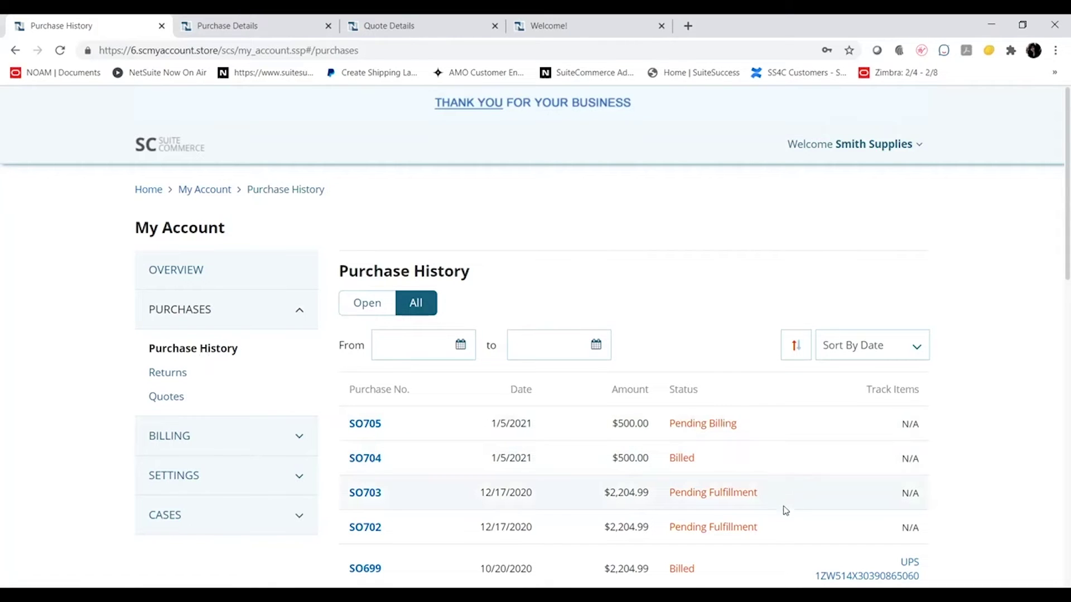
Scroll through the purchase history, then switch to the open SO699 purchase details tab
scroll(784, 516, "down", 1)
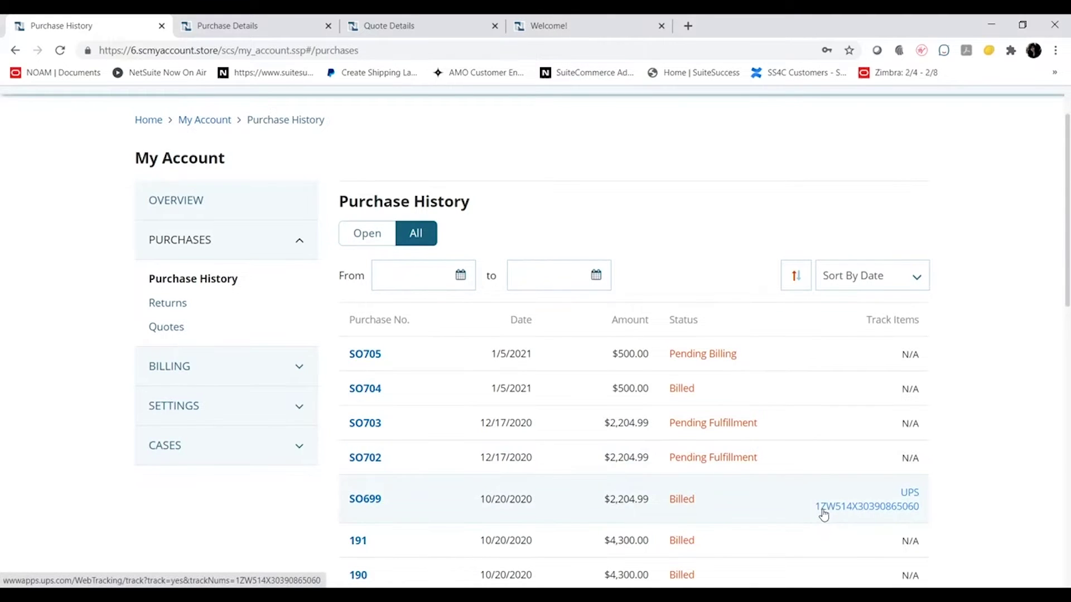
key("ctrl+Tab")
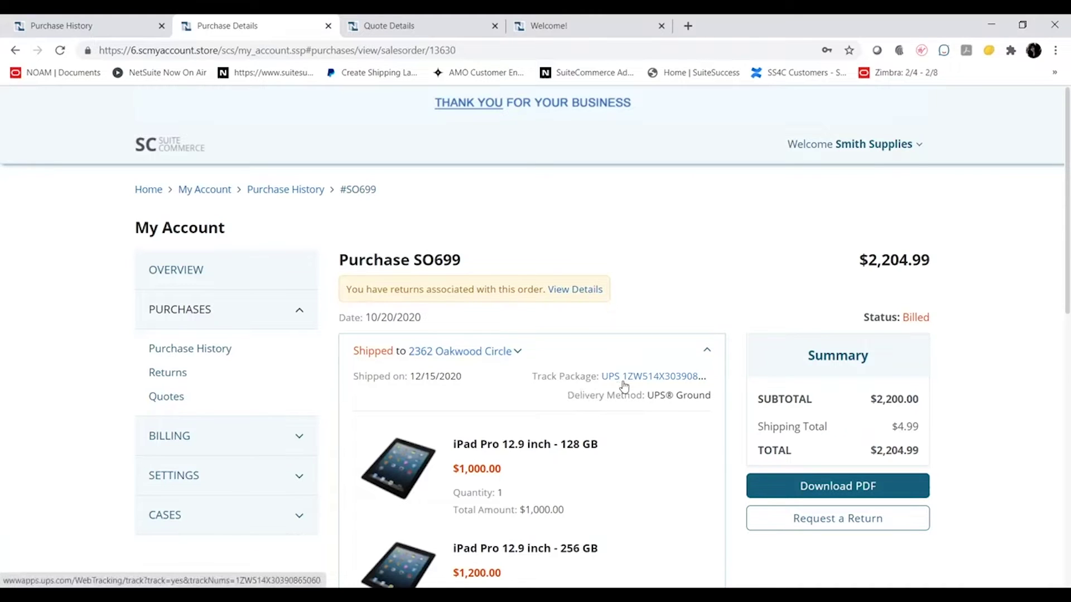
Review the items in purchase SO699, then go to the Quotes list
scroll(624, 385, "down", 1)
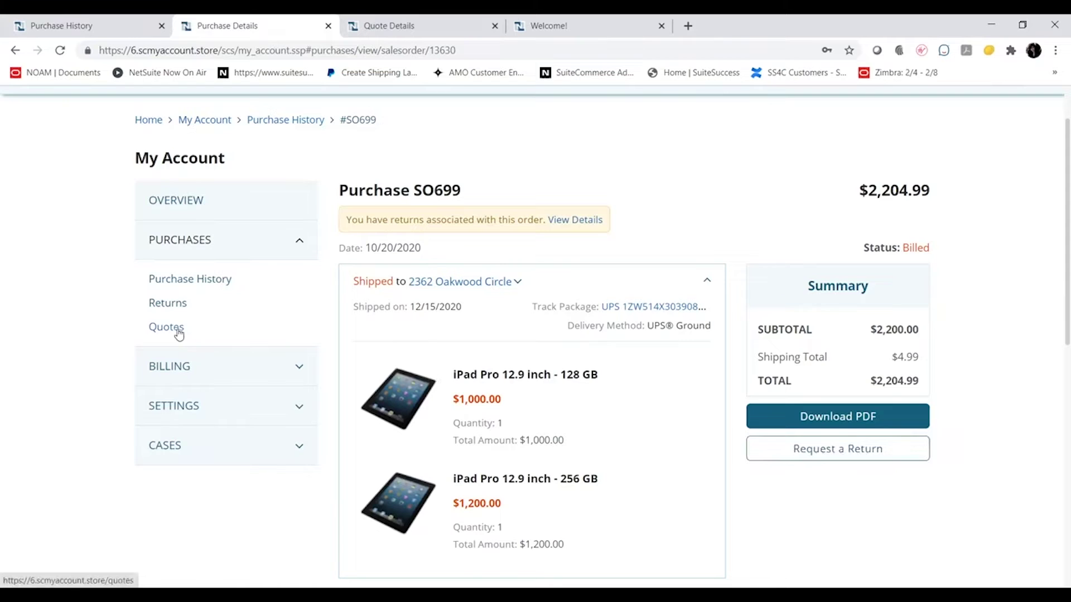
left_click(179, 333)
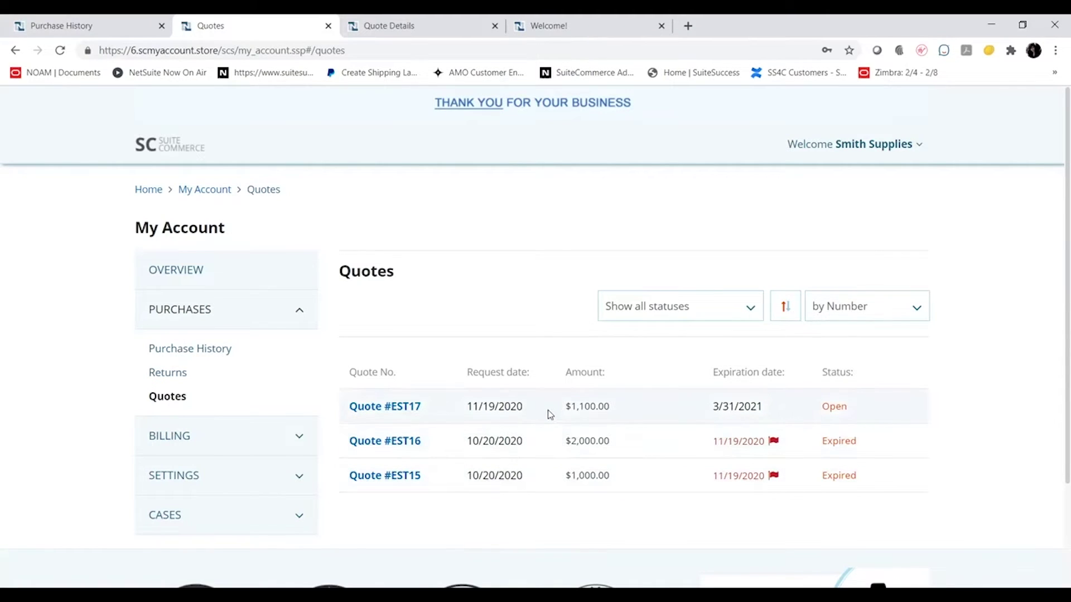
Review quote EST17's details, then open the Account Balance page under Billing
key("ctrl+Tab")
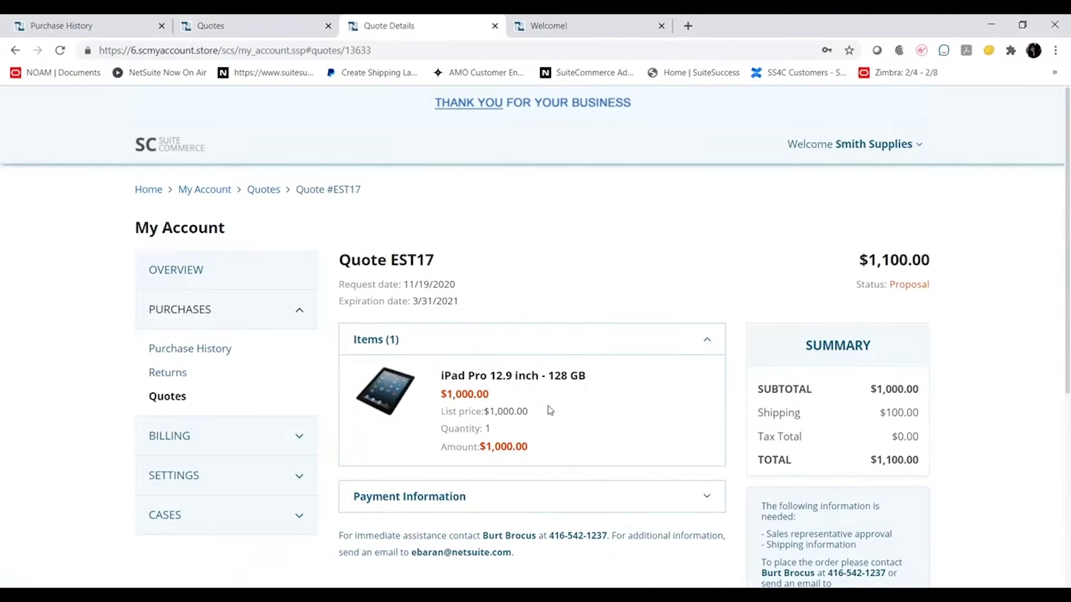
scroll(550, 411, "down", 3)
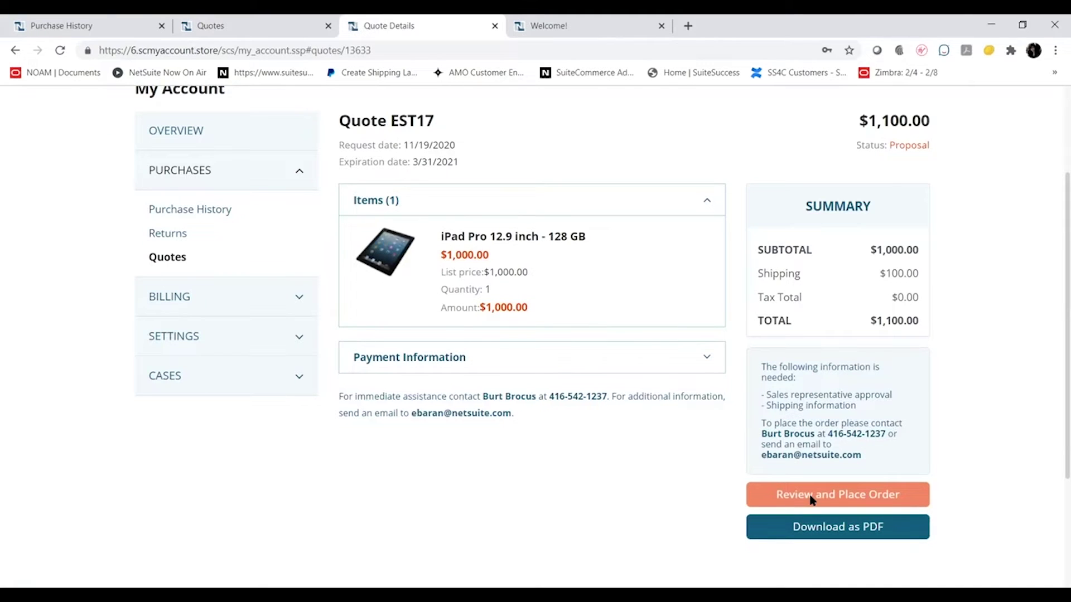
left_click(177, 295)
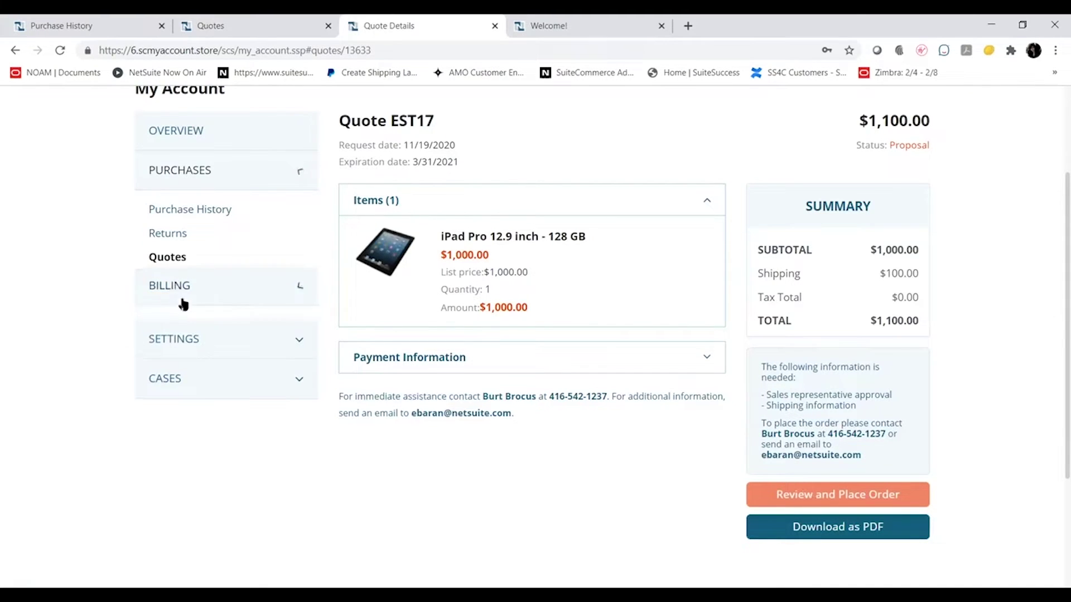
left_click(189, 250)
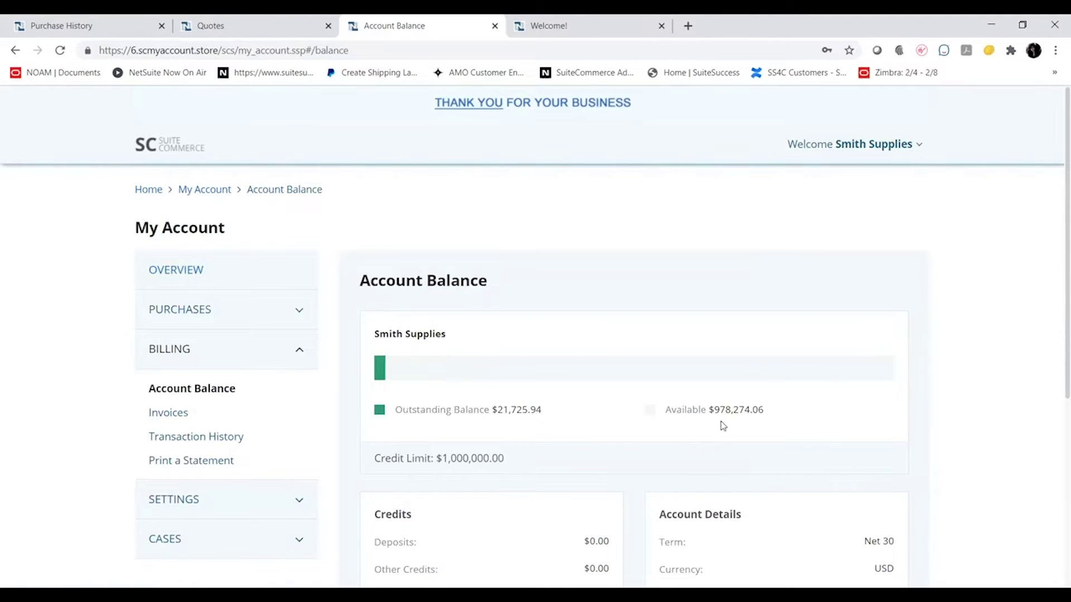
Check the $21,725.94 outstanding balance and credit limit, then open the Invoices list
scroll(722, 425, "down", 1)
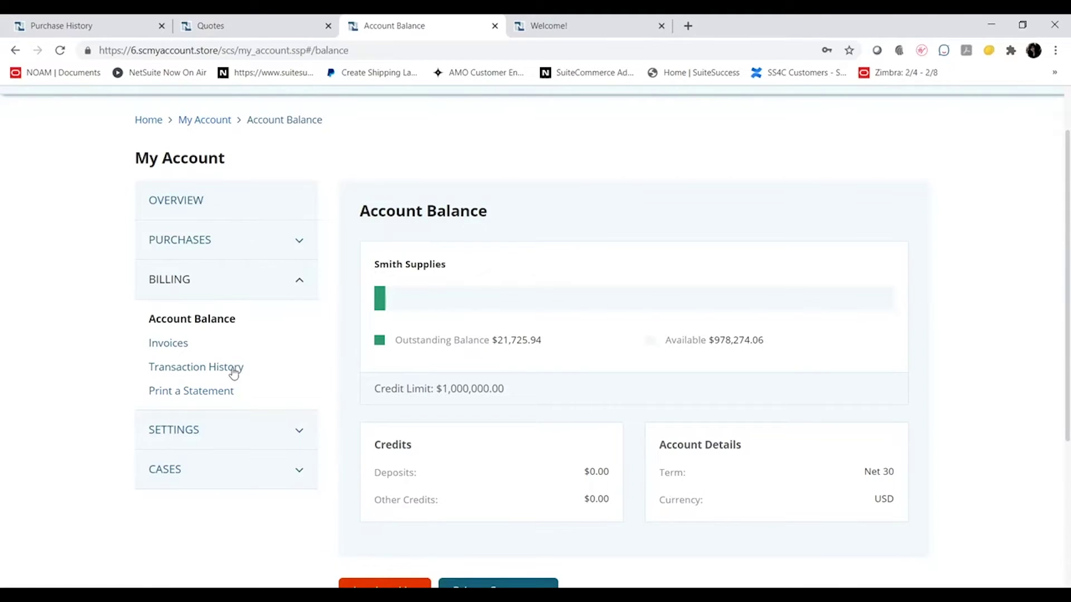
left_click(168, 353)
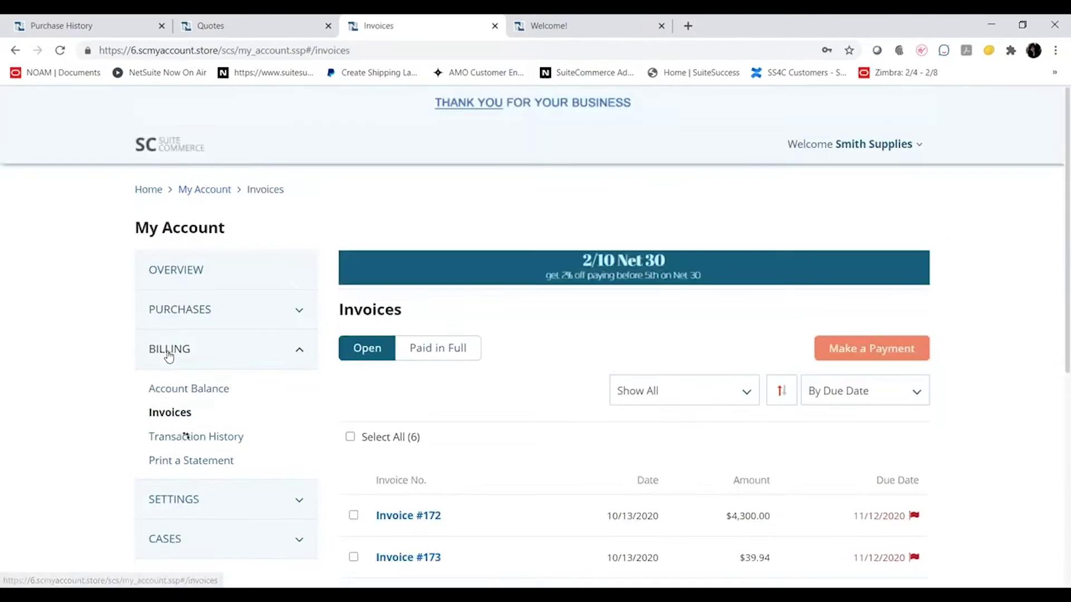
Glance at the sort options, select Invoice #172 ($4,300.00), and start a payment
scroll(460, 450, "down", 2)
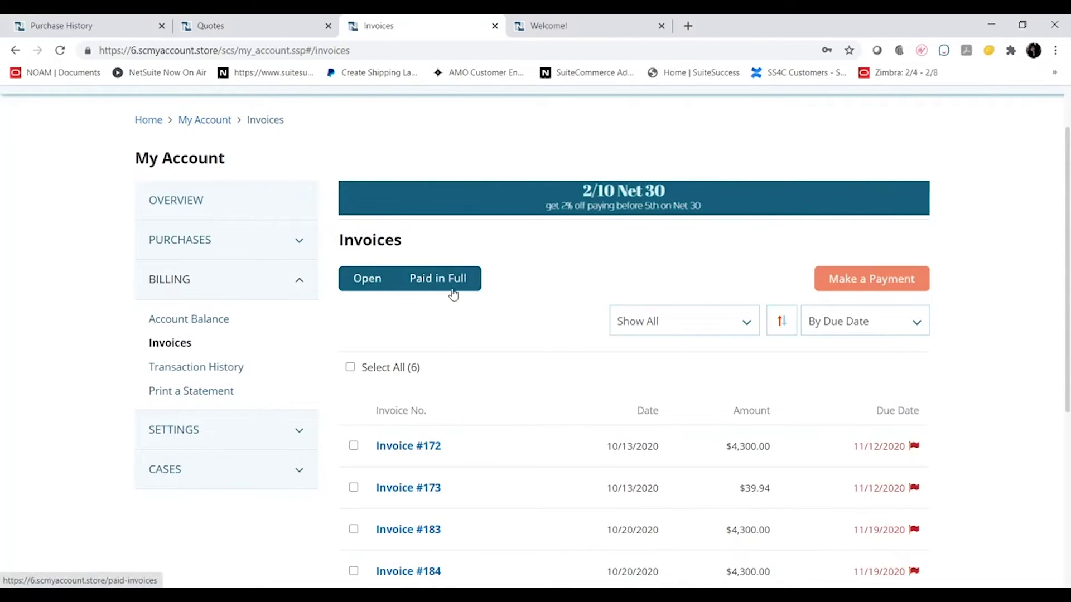
left_click(843, 329)
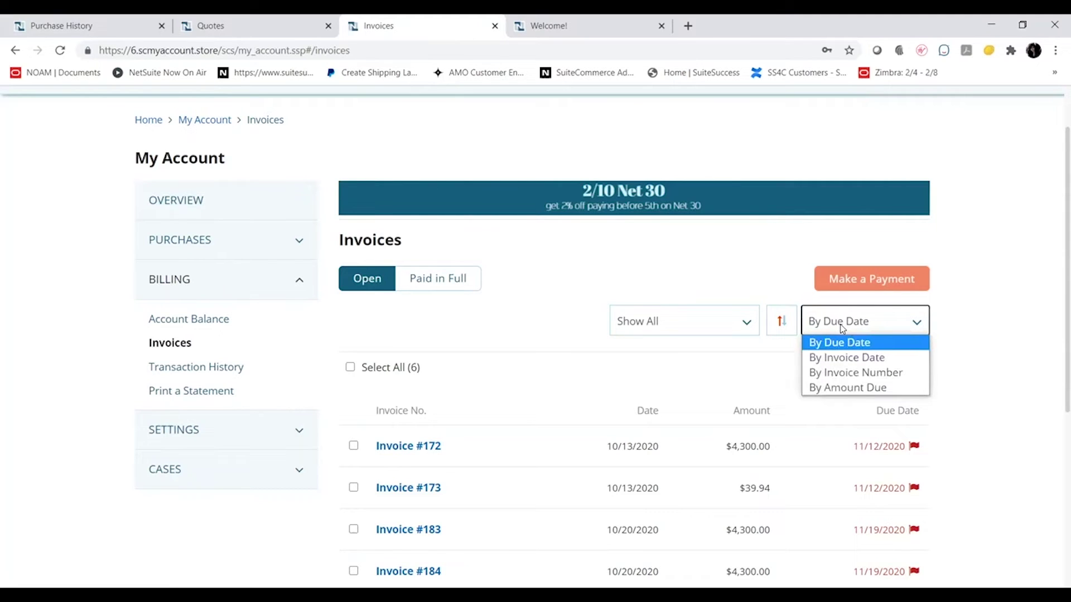
left_click(513, 353)
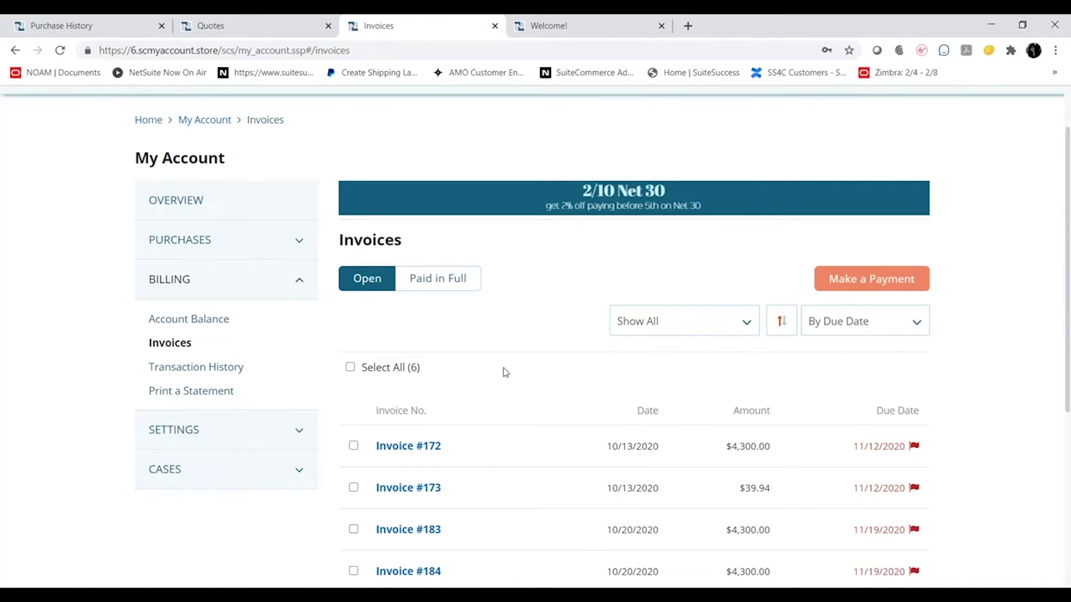
left_click(353, 447)
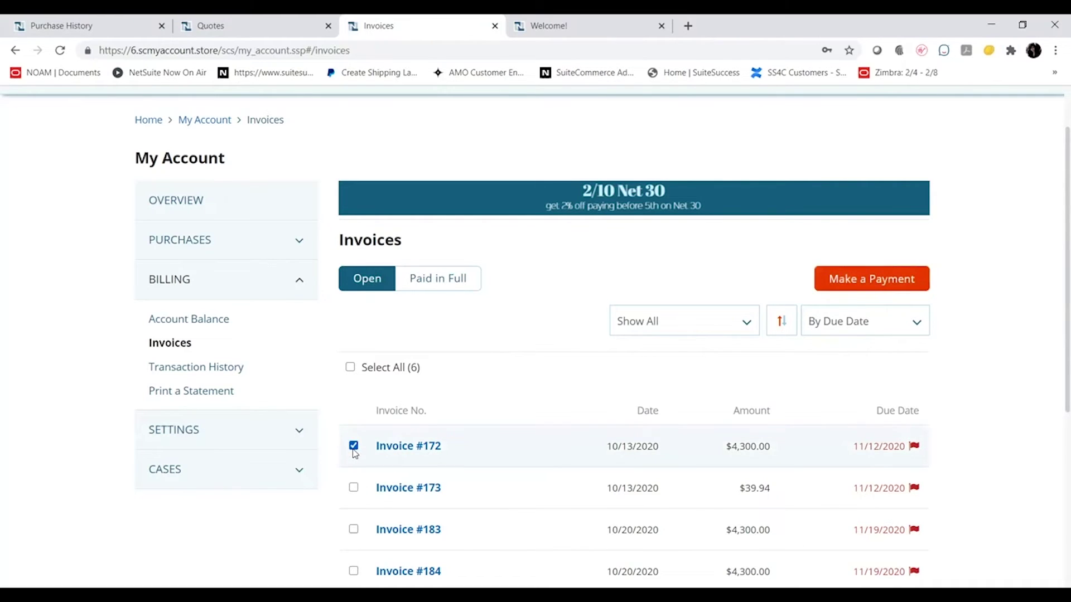
left_click(858, 284)
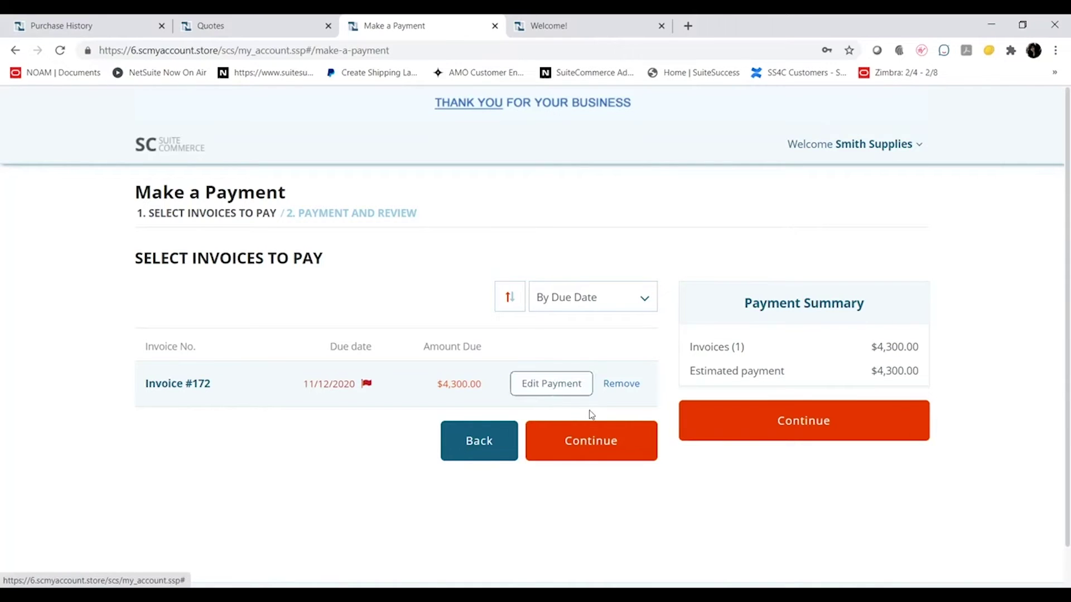
Pay $4,300.00 for invoice #172 with the saved Visa card, entering its security code
left_click(614, 437)
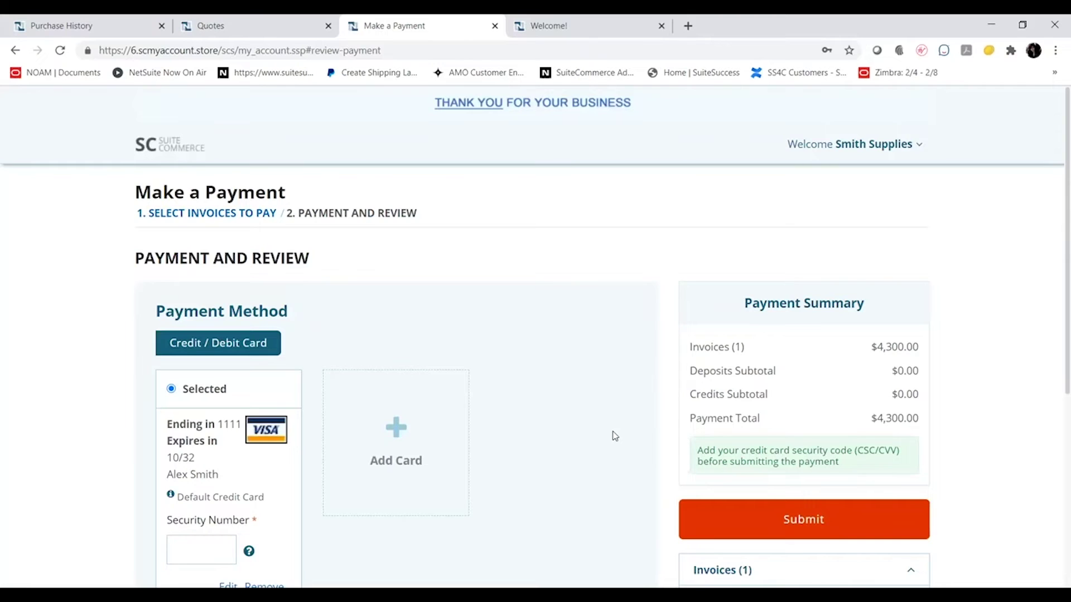
scroll(614, 437, "down", 1)
left_click(225, 487)
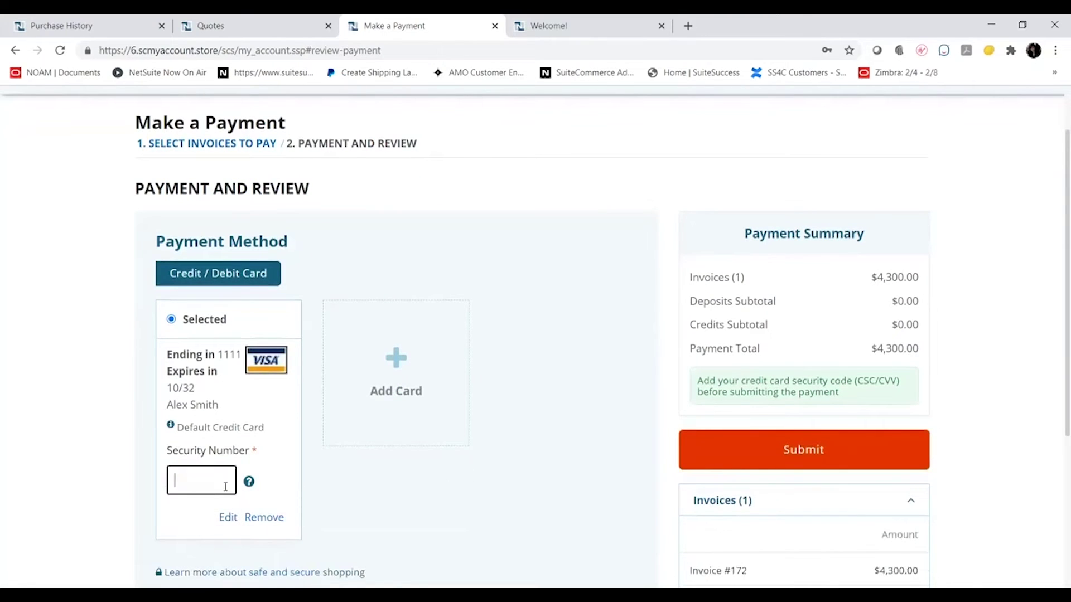
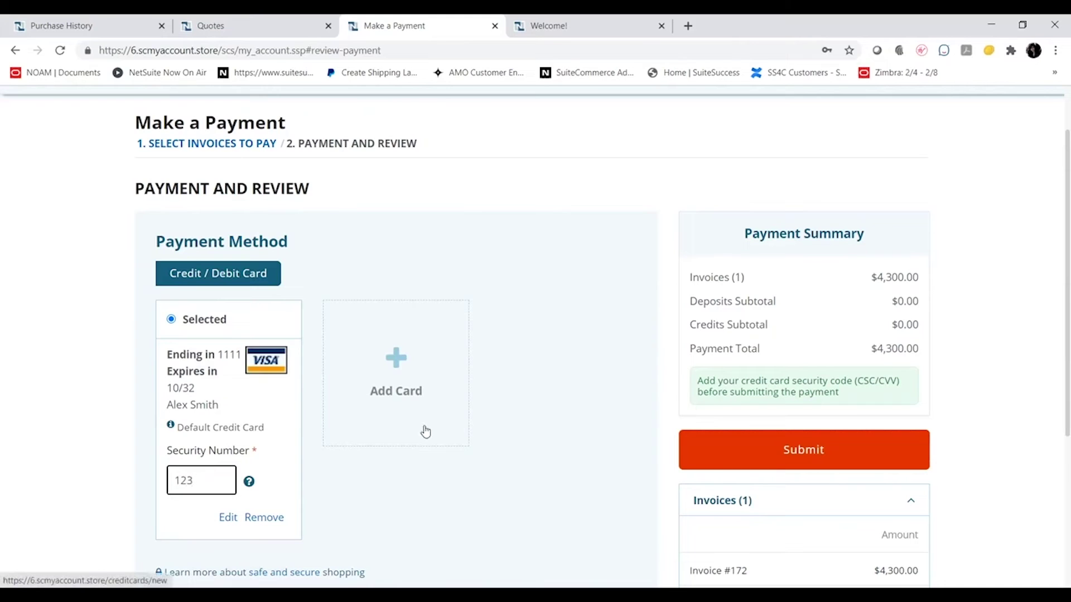
scroll(580, 423, "down", 2)
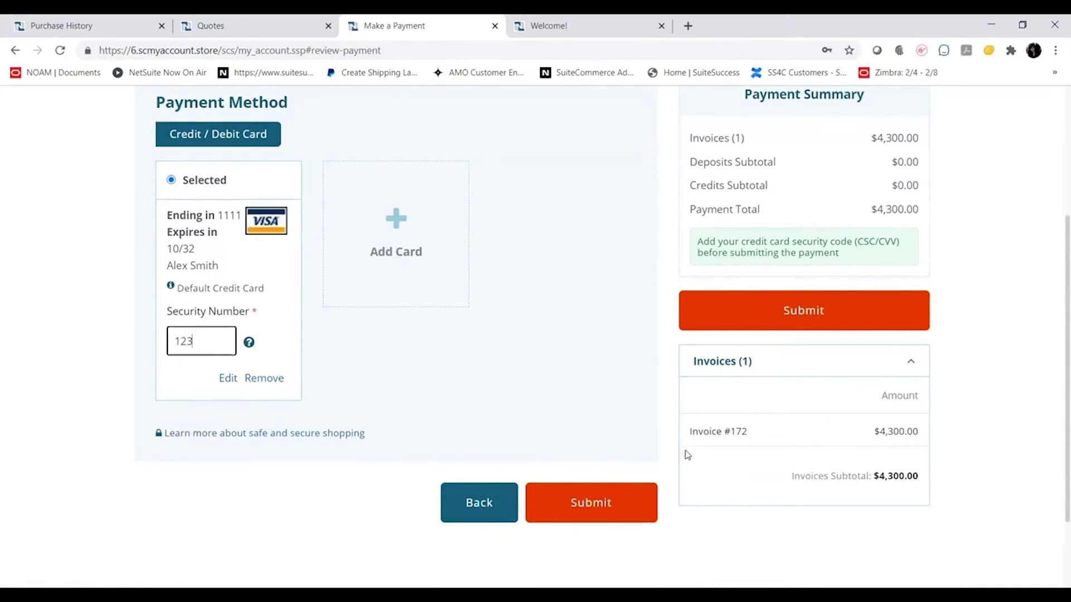
left_click(801, 316)
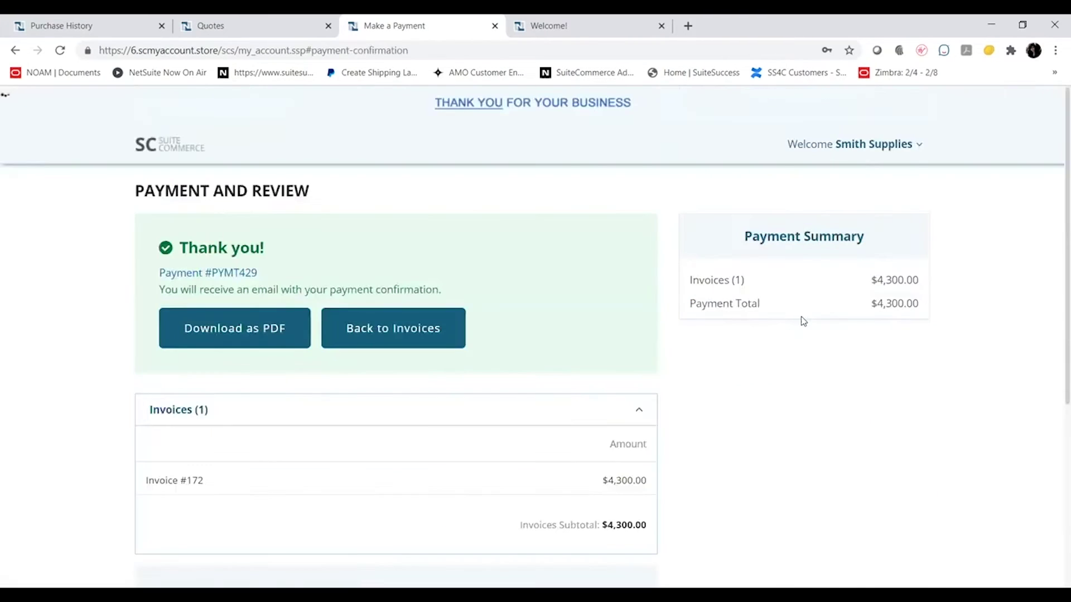
left_click(428, 344)
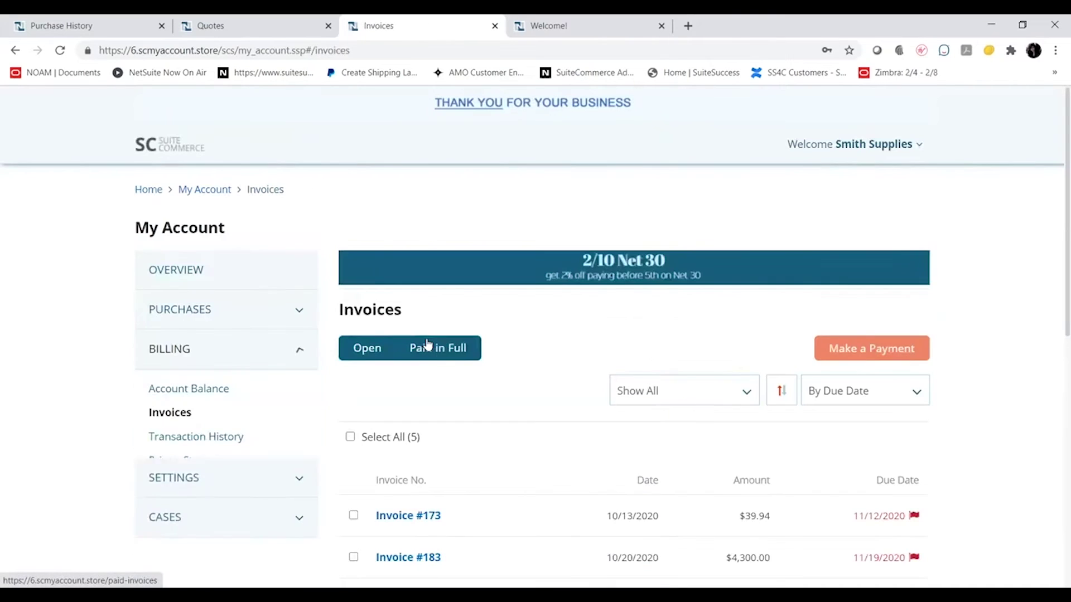
Open Transaction History and check the record-type filter; the $4,300.00 payment shows Deposited
scroll(428, 344, "down", 1)
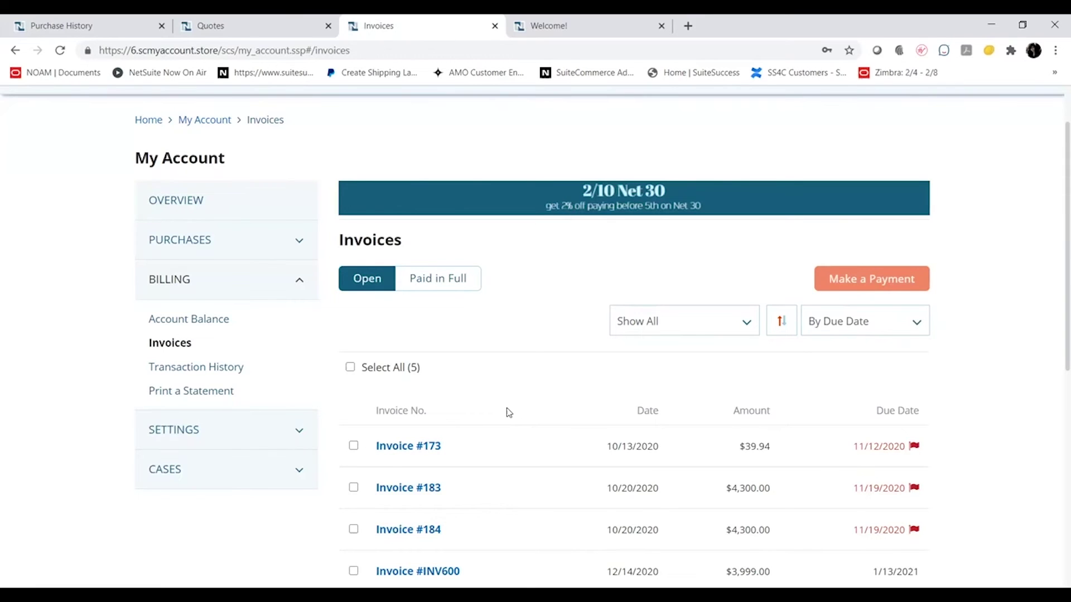
left_click(174, 370)
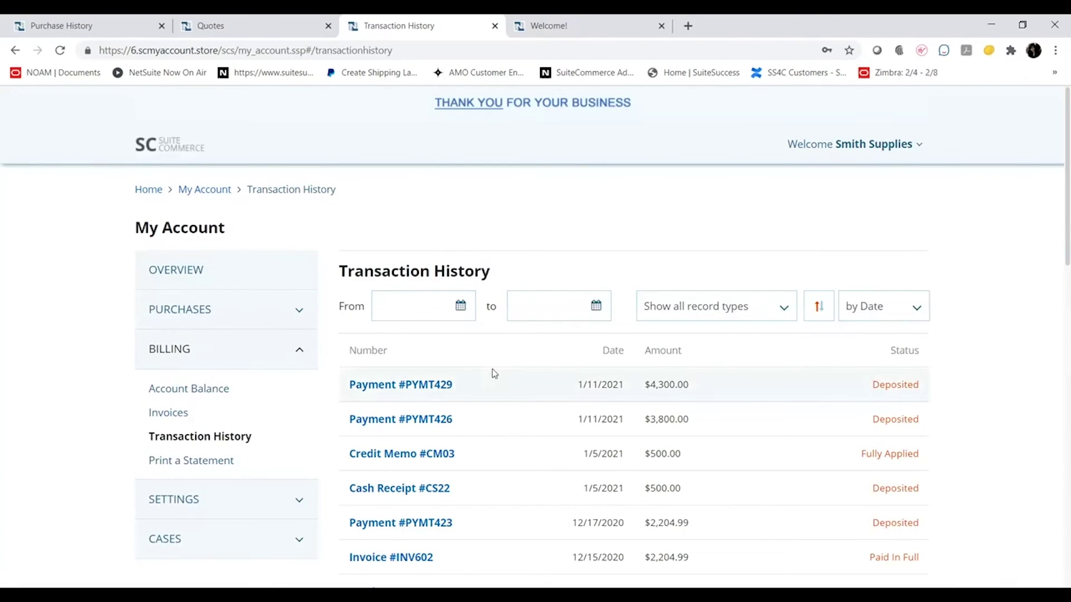
left_click(703, 305)
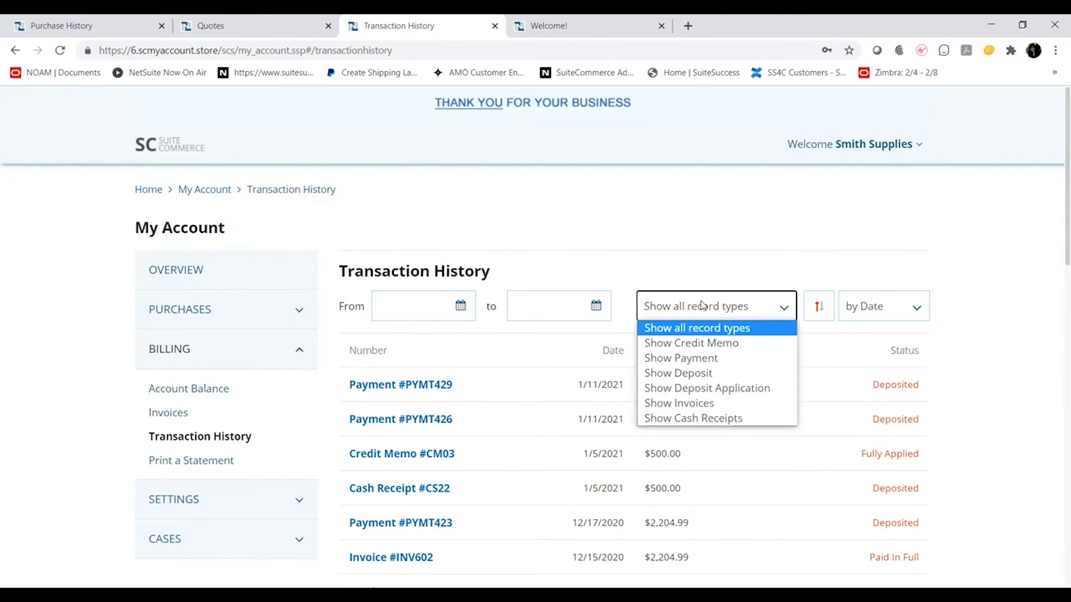
left_click(217, 467)
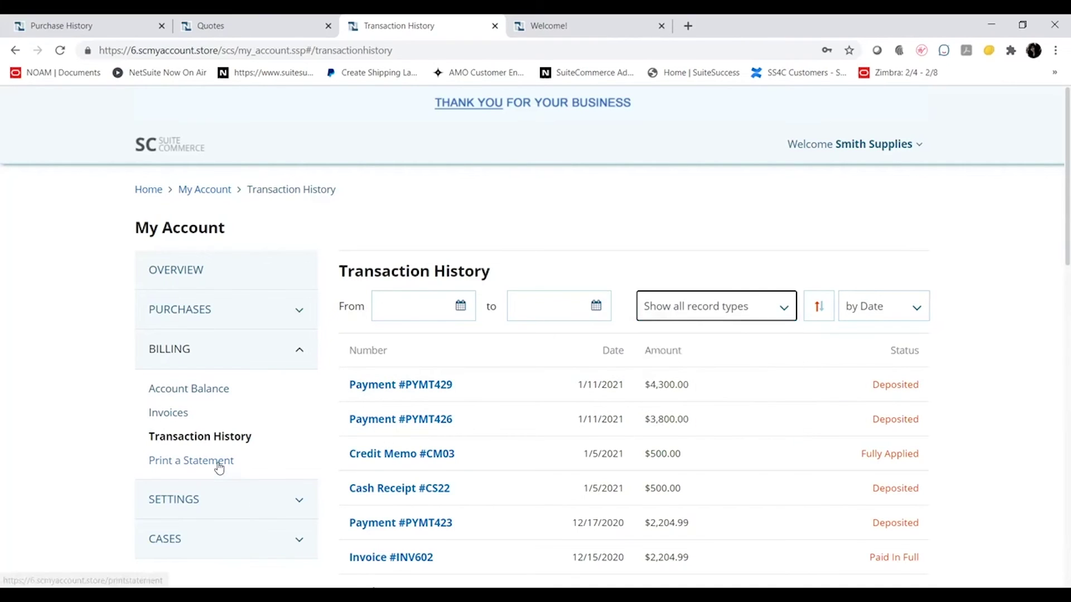
Visit Print a Statement, then open Profile Information under Settings to view the company details
left_click(219, 467)
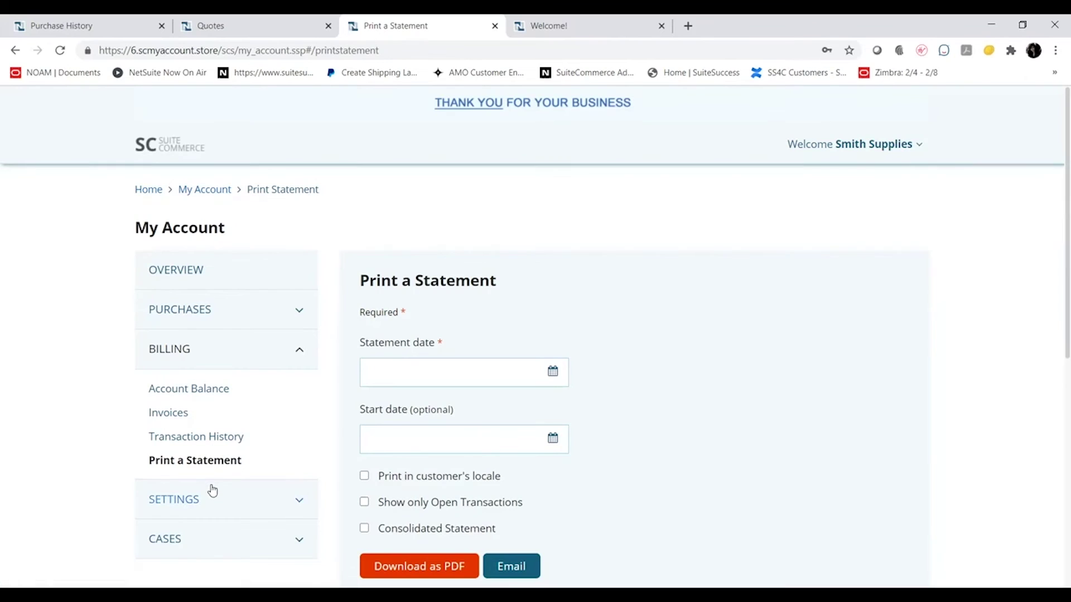
left_click(212, 494)
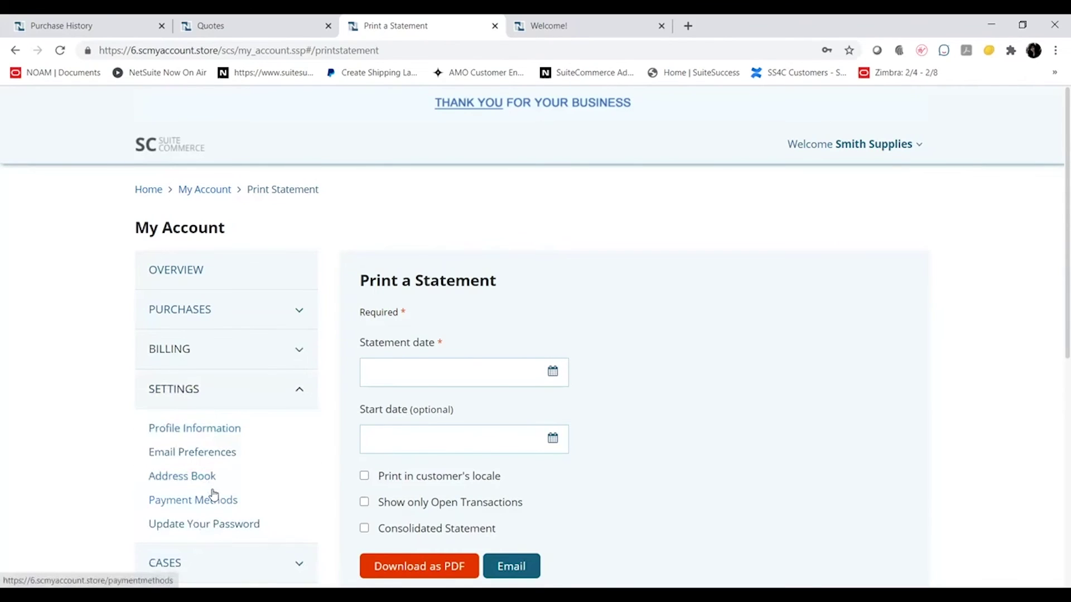
scroll(214, 495, "down", 1)
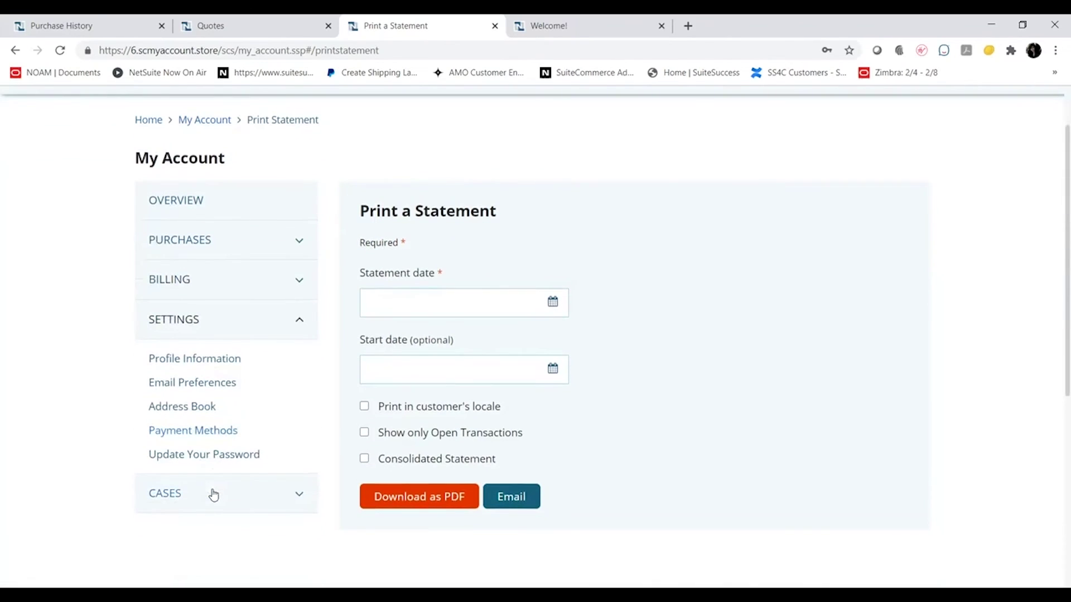
left_click(201, 364)
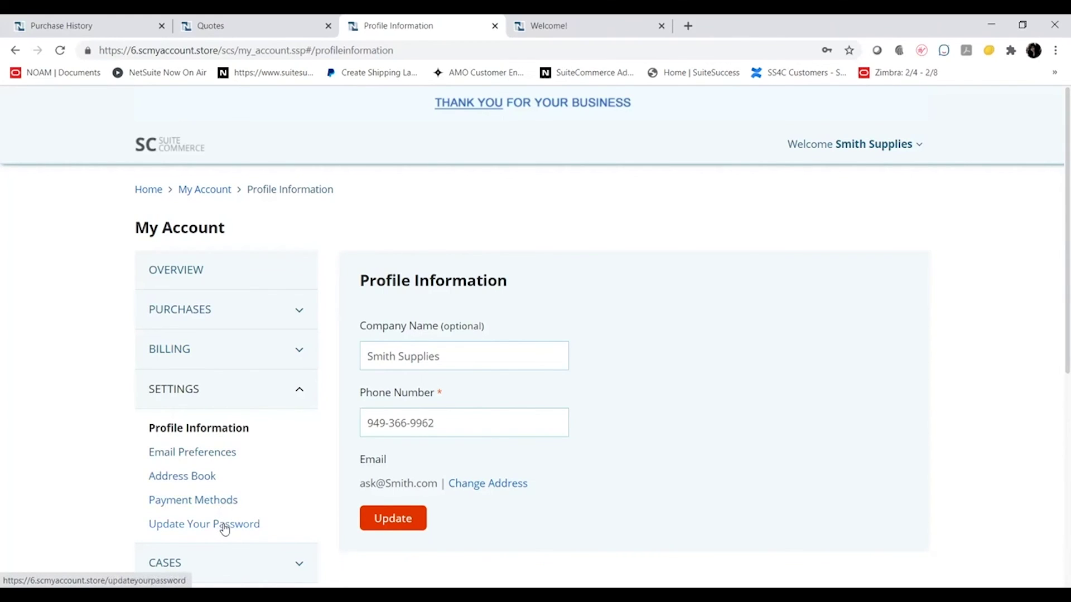
scroll(223, 530, "down", 2)
Expand Cases, look at the Submit New Case form, then open the Support Cases list
left_click(223, 439)
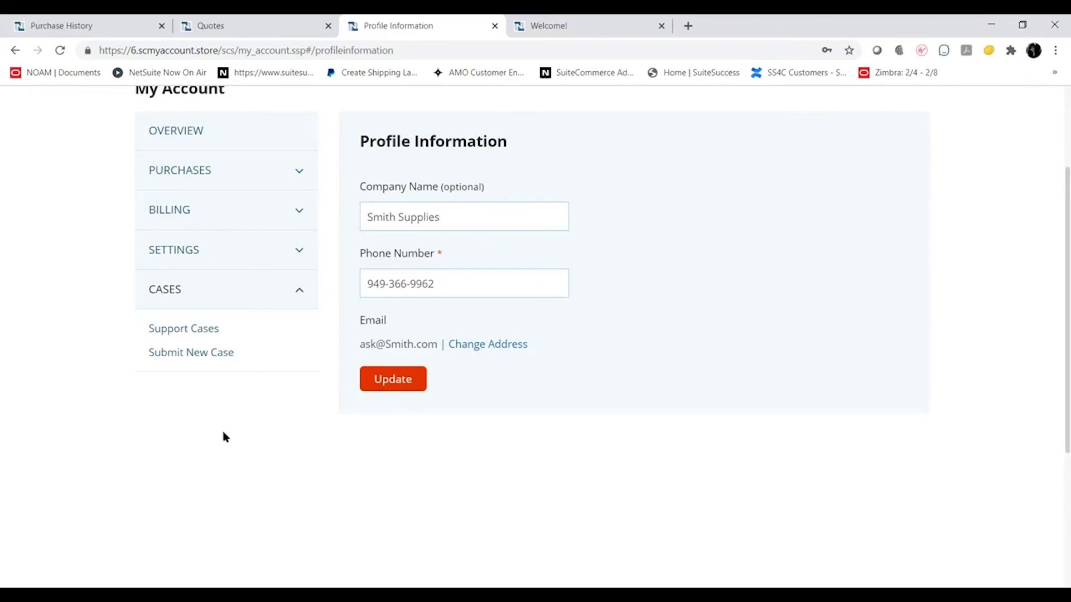
left_click(196, 357)
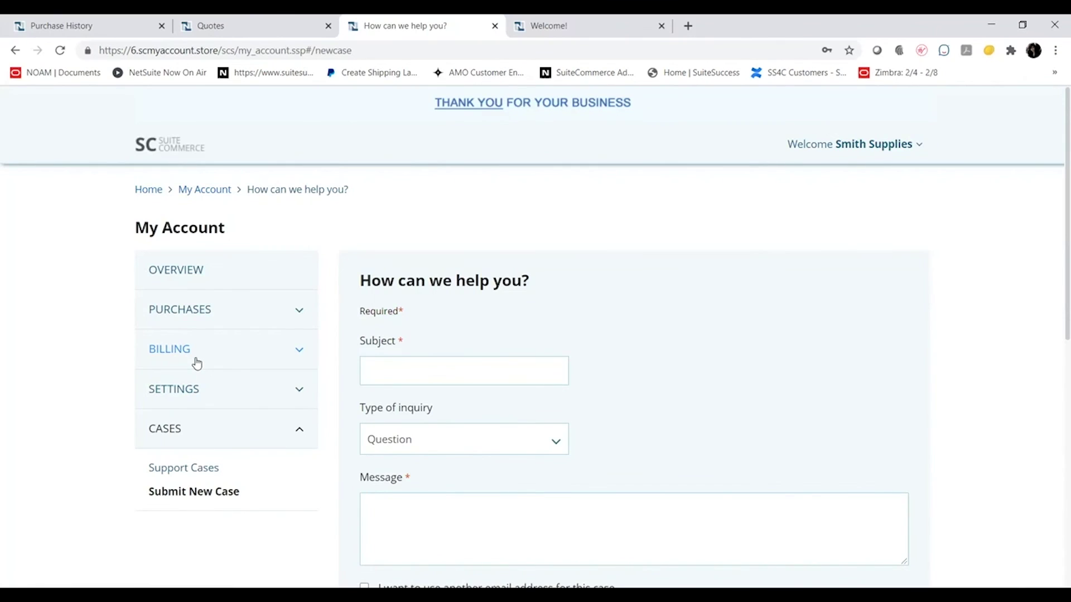
left_click(202, 471)
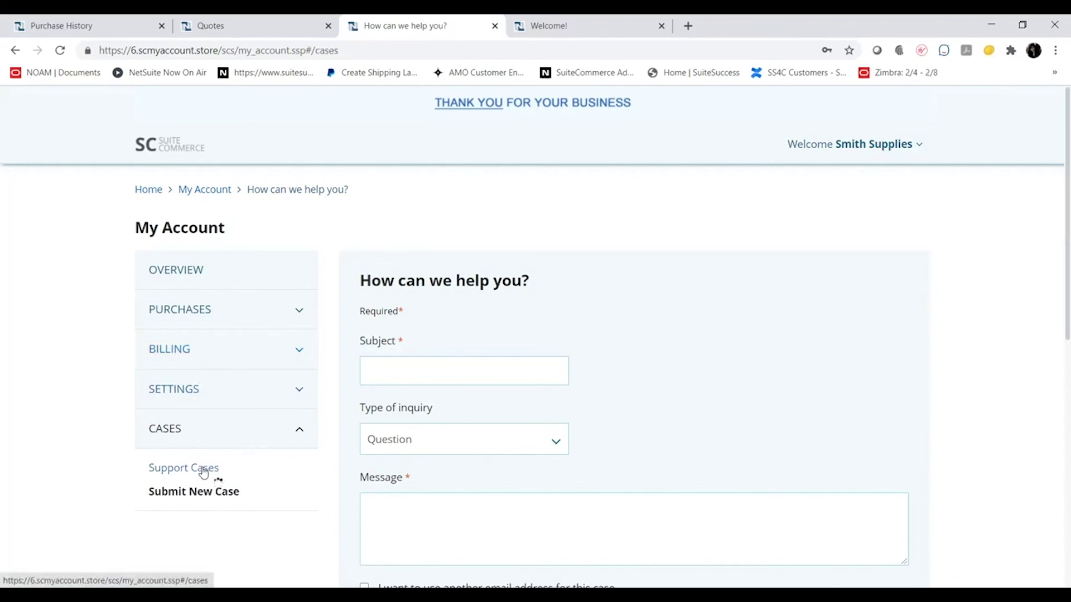